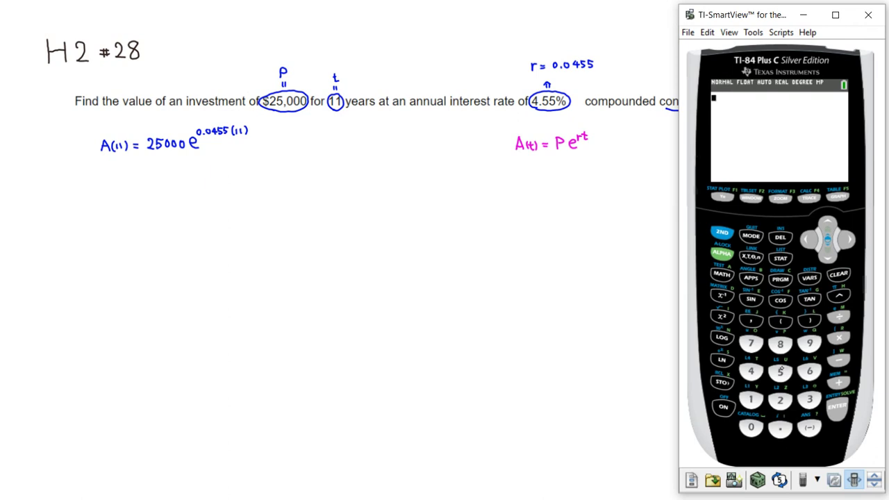
- Clear the stray digit and enter the principal 25000 on the calculator
left_click(779, 371)
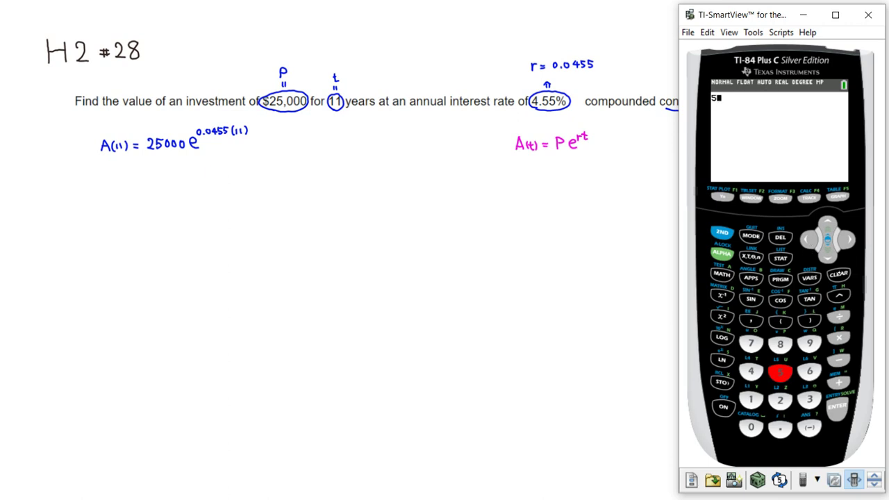
key("Escape")
left_click(779, 400)
left_click(780, 372)
left_click(751, 427)
left_click(751, 426)
left_click(753, 424)
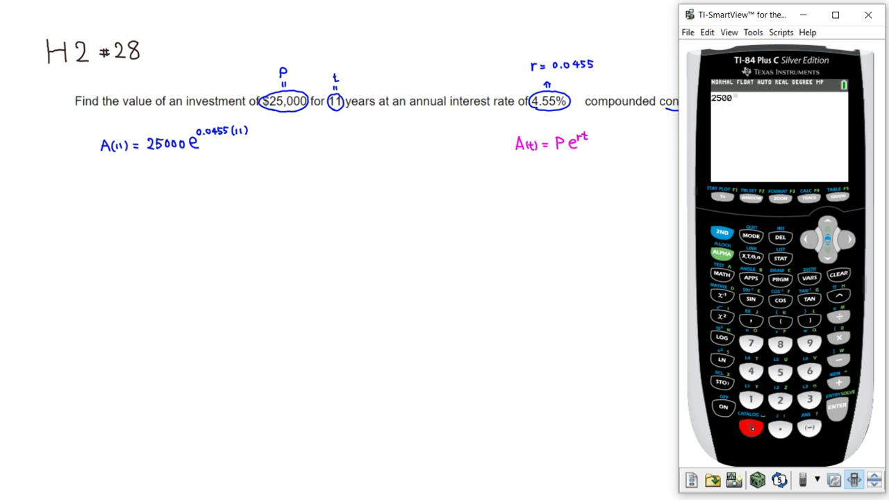
- Multiply by e raised to the rate 0.0455
left_click(839, 338)
left_click(722, 232)
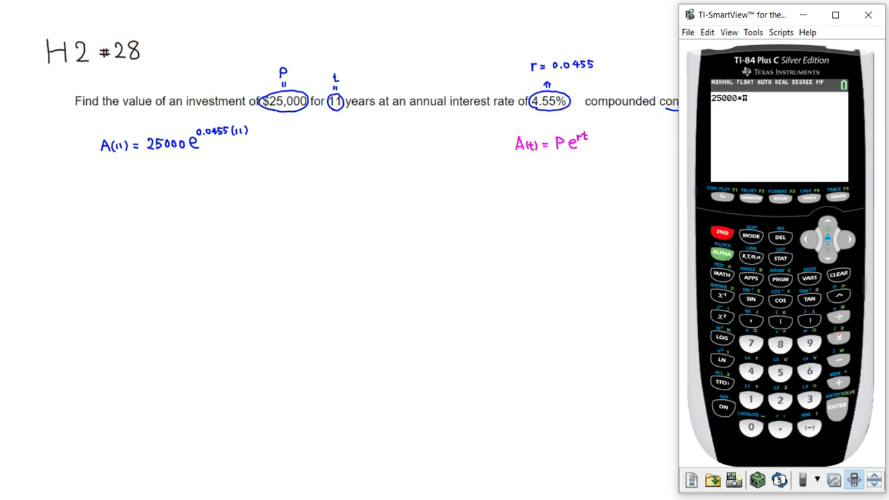
left_click(722, 360)
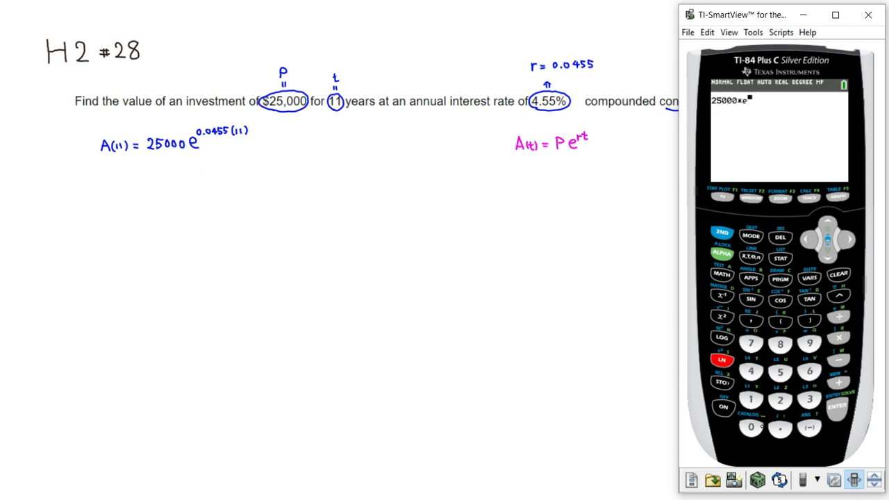
left_click(751, 427)
left_click(774, 431)
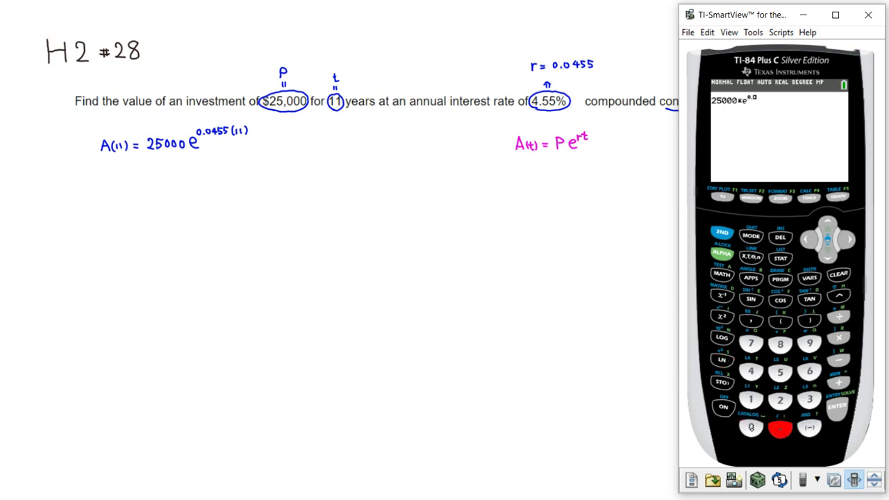
left_click(750, 427)
left_click(752, 373)
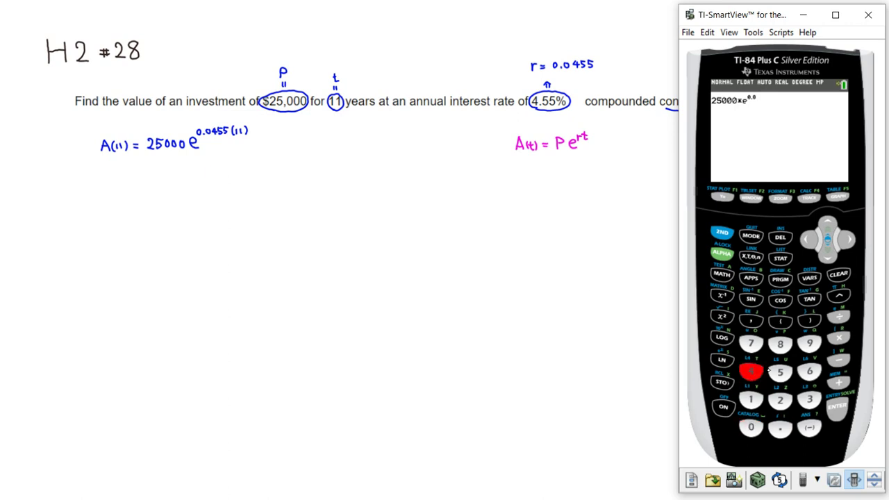
left_click(780, 373)
left_click(779, 373)
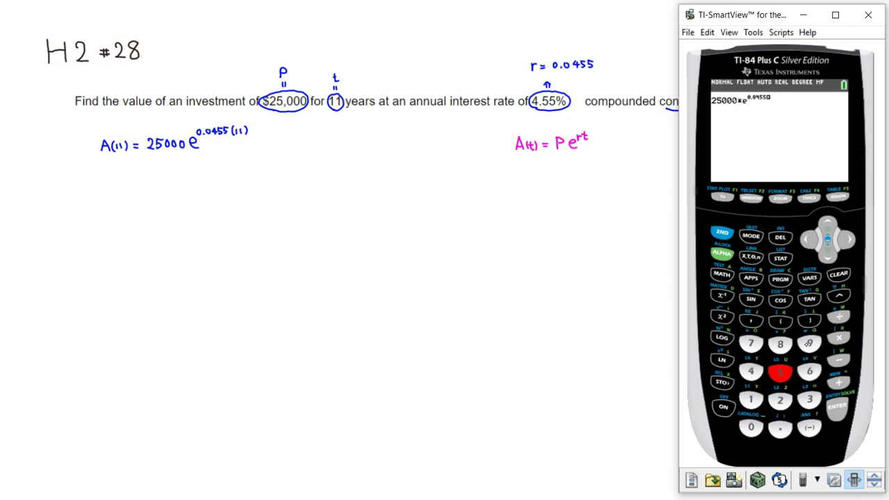
- Multiply the rate by 11 years and evaluate, giving 41238.64594
left_click(838, 337)
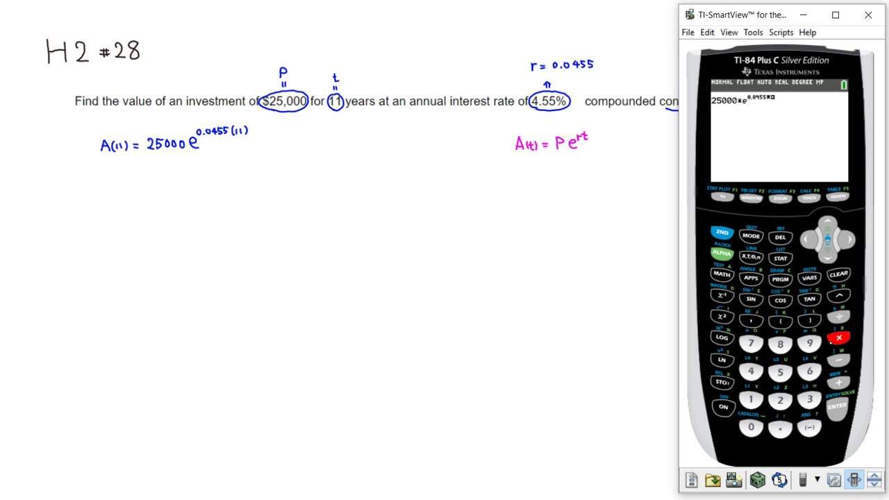
left_click(749, 399)
left_click(750, 399)
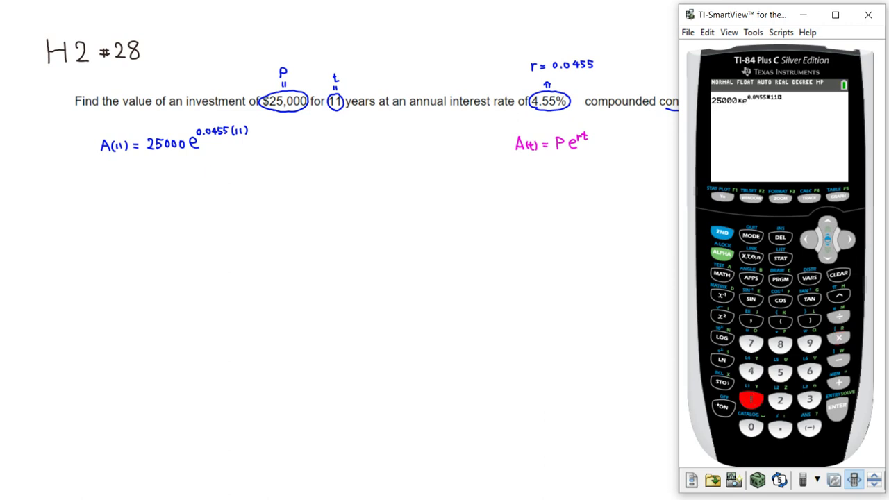
left_click(836, 406)
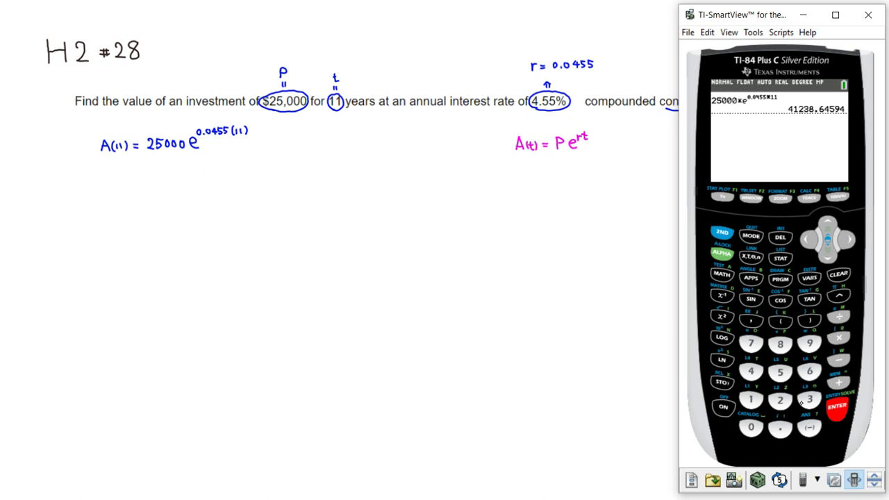
- Write ≈$41,238.65 under the A(11) line with the cents underlined
mouse_move(129, 173)
left_mouse_down()
mouse_move(157, 170)
mouse_move(160, 178)
mouse_move(139, 180)
mouse_move(178, 172)
mouse_move(176, 179)
mouse_move(188, 169)
left_mouse_up()
left_click(197, 178)
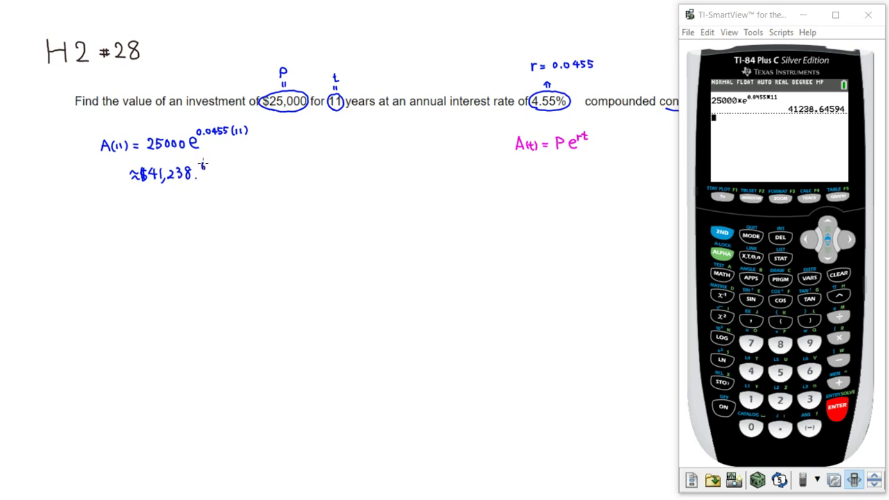
left_click_drag(207, 162, 212, 174)
- Type 41238.65 into the MathXL investment value answer box
key("alt+Tab")
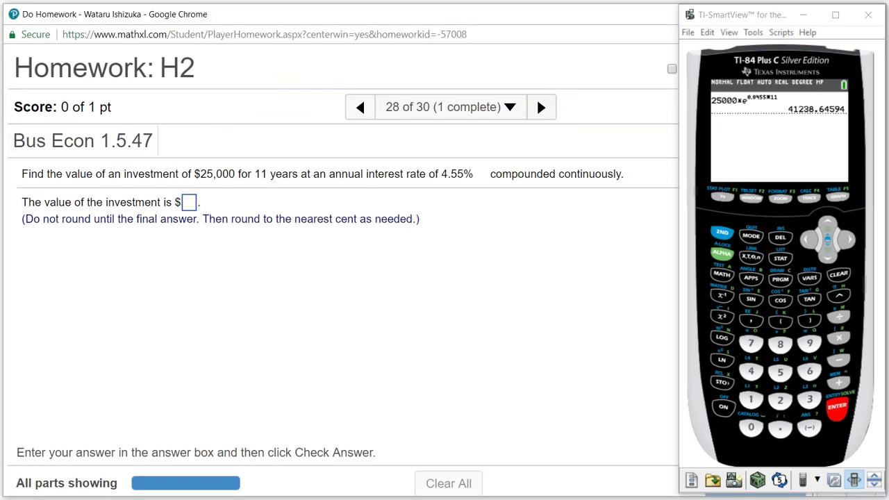
left_click(186, 202)
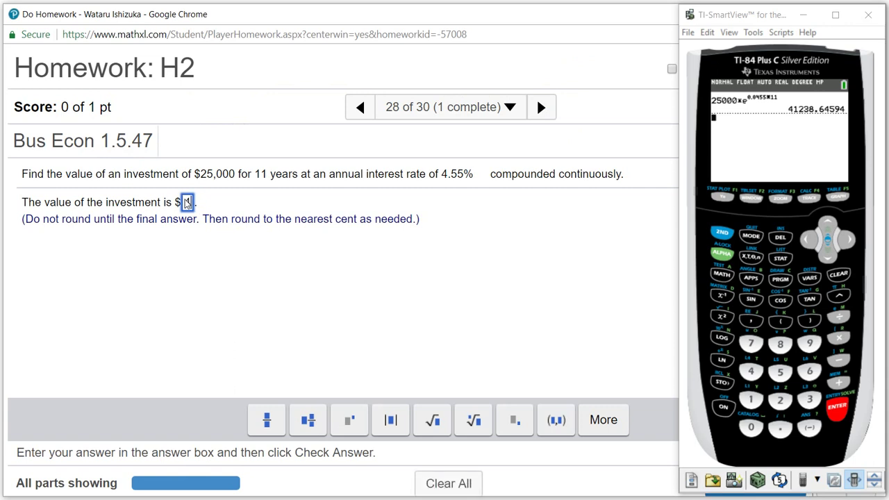
type("41238")
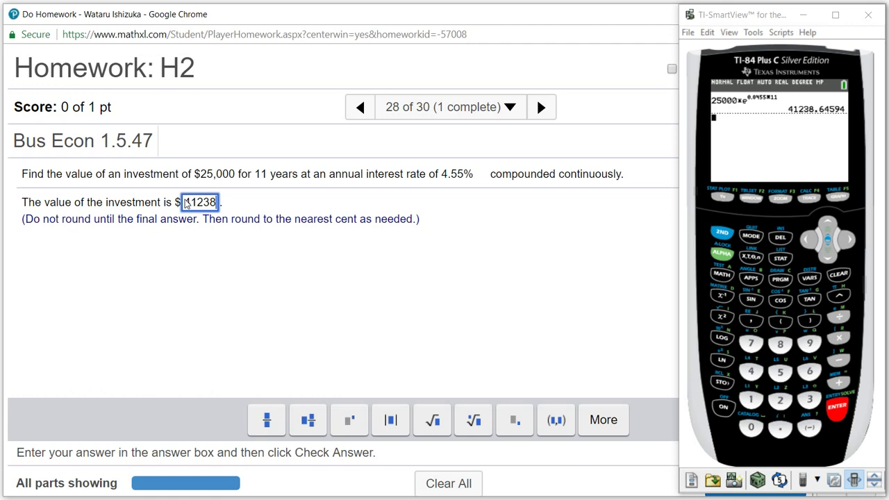
type(".")
type("65")
- Check the answer 41238.65 and close the Nice Work! popup, scoring 1 of 1
left_click(802, 13)
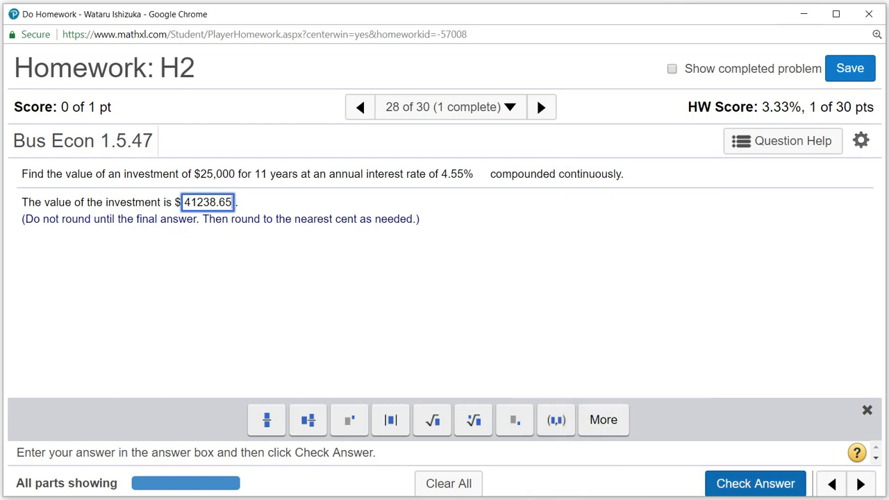
left_click(756, 483)
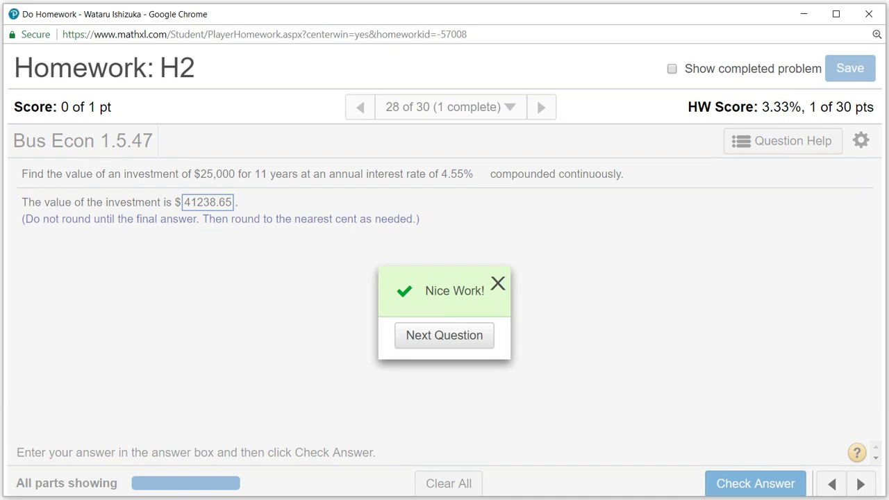
left_click(498, 283)
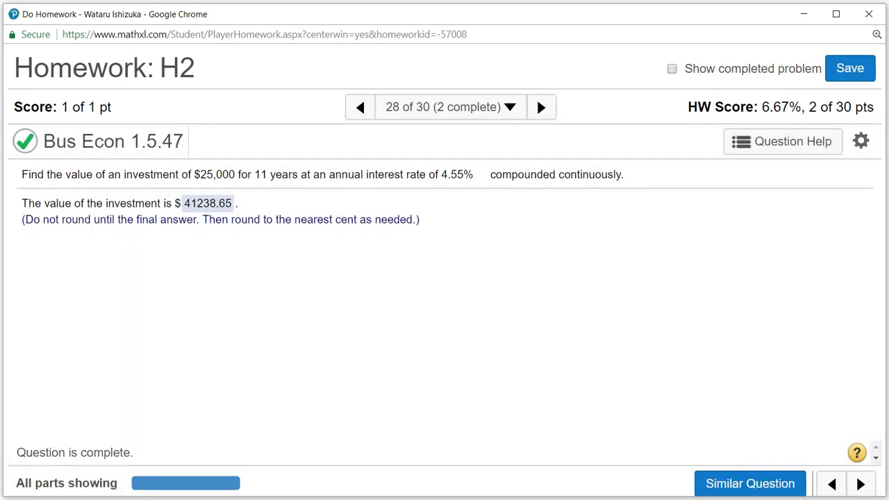